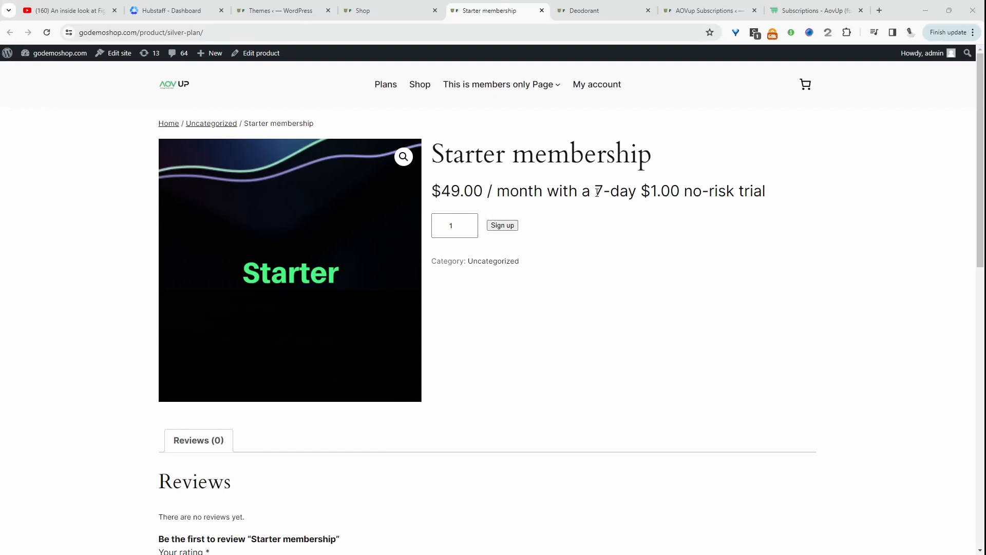
- Review the trial pricing on the Starter membership and the one-time and subscription purchase options on the Deodorant page
drag(597, 192, 662, 193)
click(699, 221)
key(ctrl+Tab)
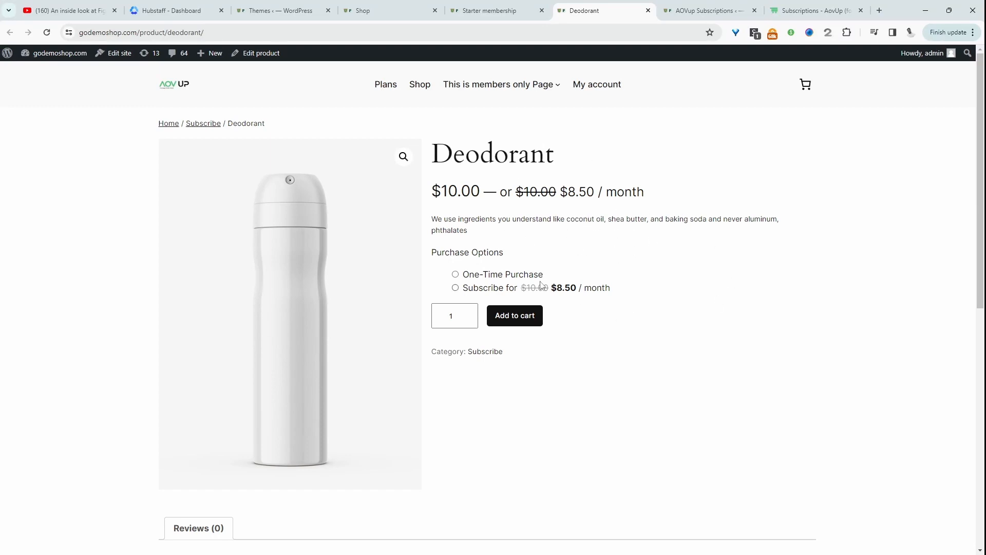
click(455, 274)
click(486, 289)
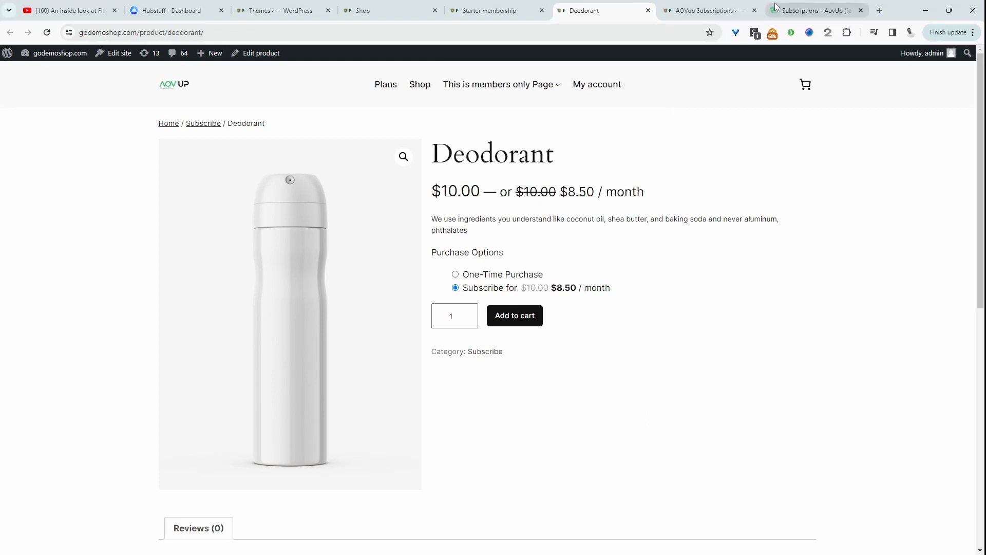
click(809, 10)
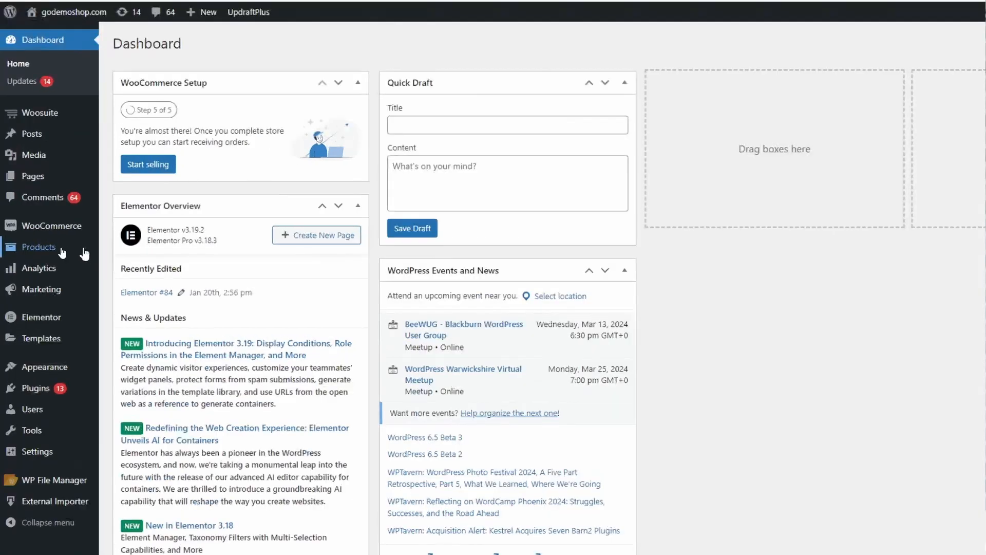
- Add a new product titled Deodorant and keep its product type as Simple product
mouse_move(65, 248)
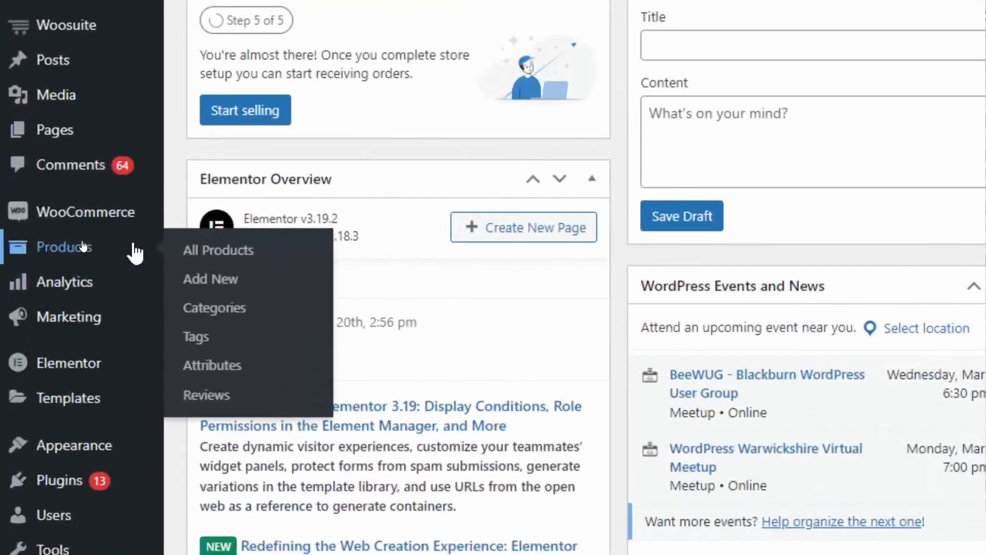
click(205, 272)
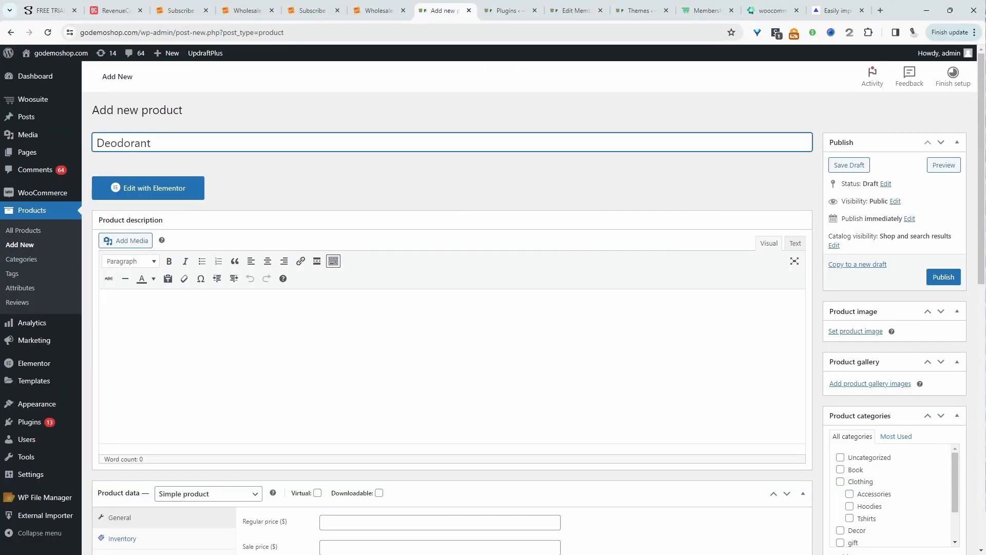
scroll(307, 312, down, 3)
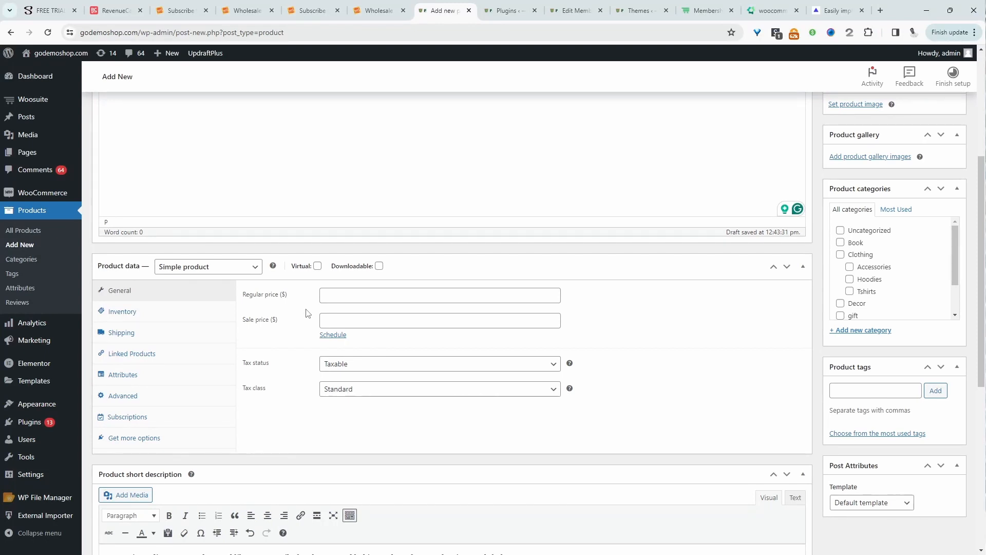
click(236, 273)
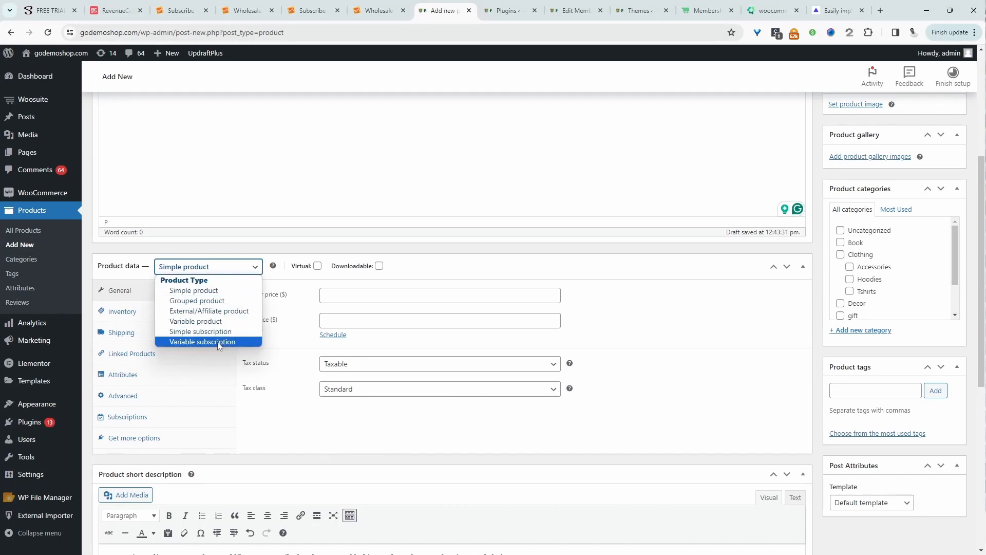
click(329, 297)
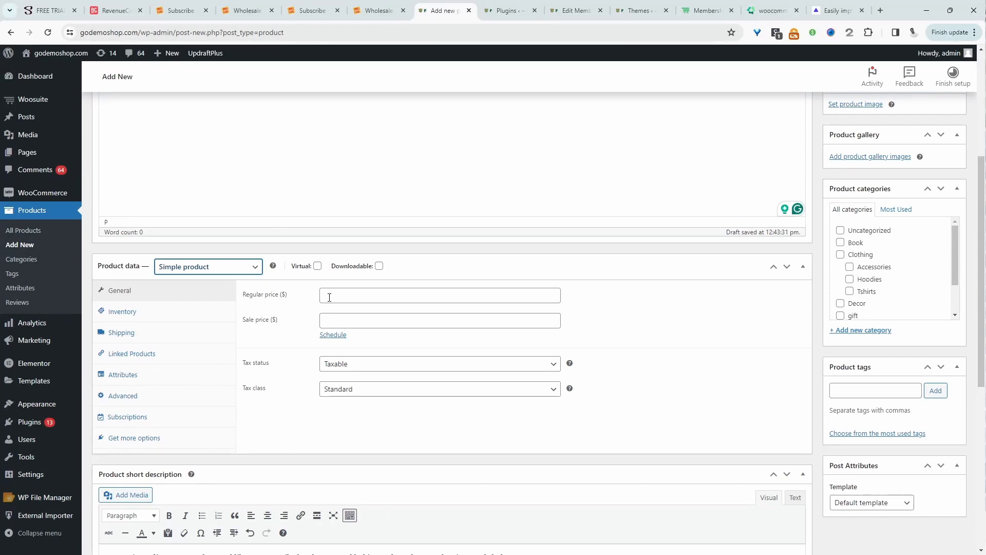
- Set the Deodorant product's regular price to $10
click(387, 297)
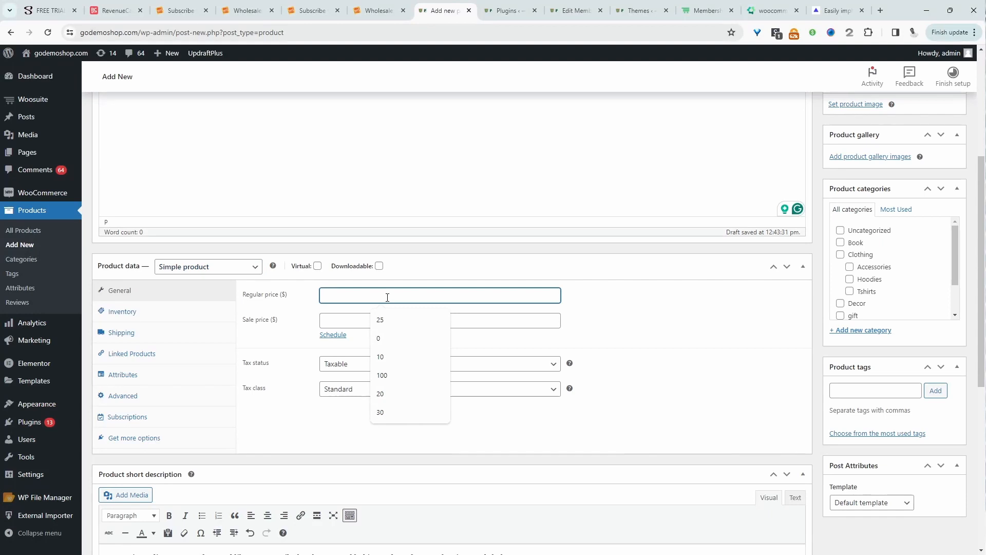
click(385, 320)
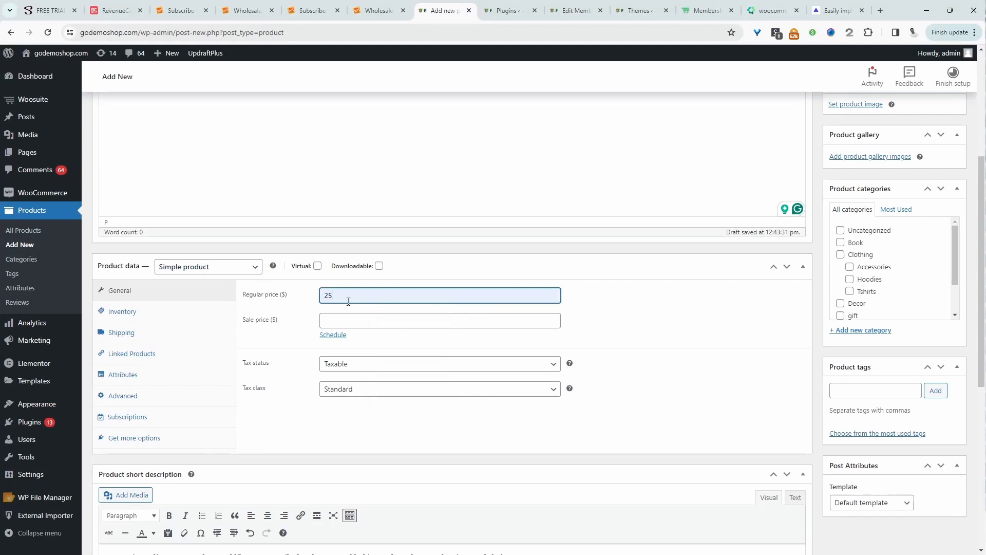
drag(348, 302, 305, 304)
text(10)
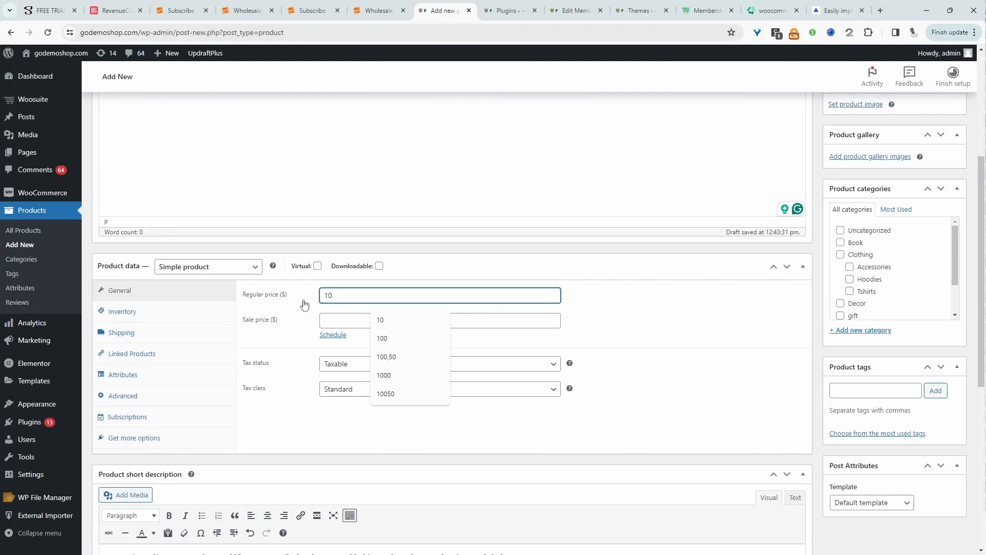
click(709, 387)
- Create a new product category named Subscribe and assign it to the Deodorant product
click(867, 333)
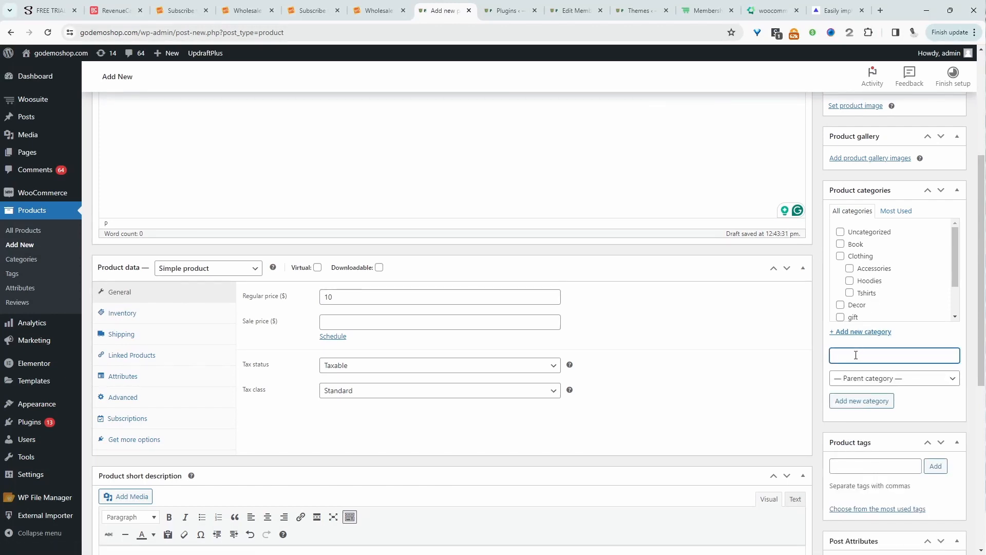
text(su)
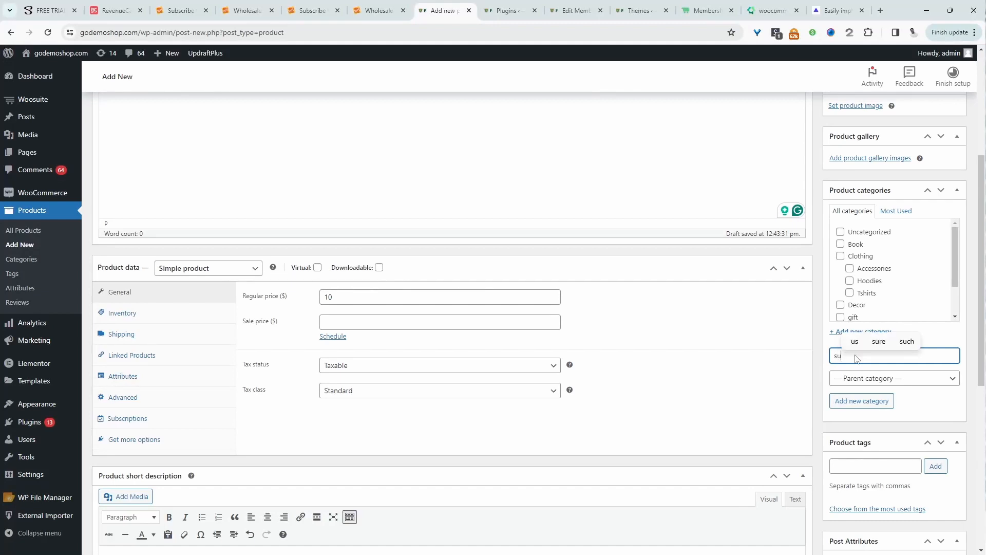
text(bscribe)
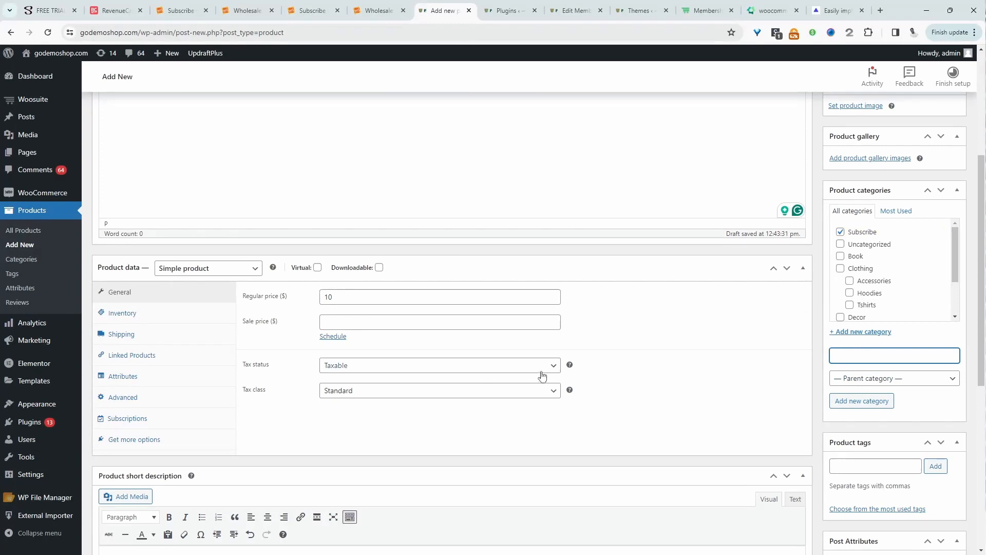
- Set Glossy_Deodorant_Mockup_1ok.jpg as the product image and publish the Deodorant product
scroll(542, 376, up, 4)
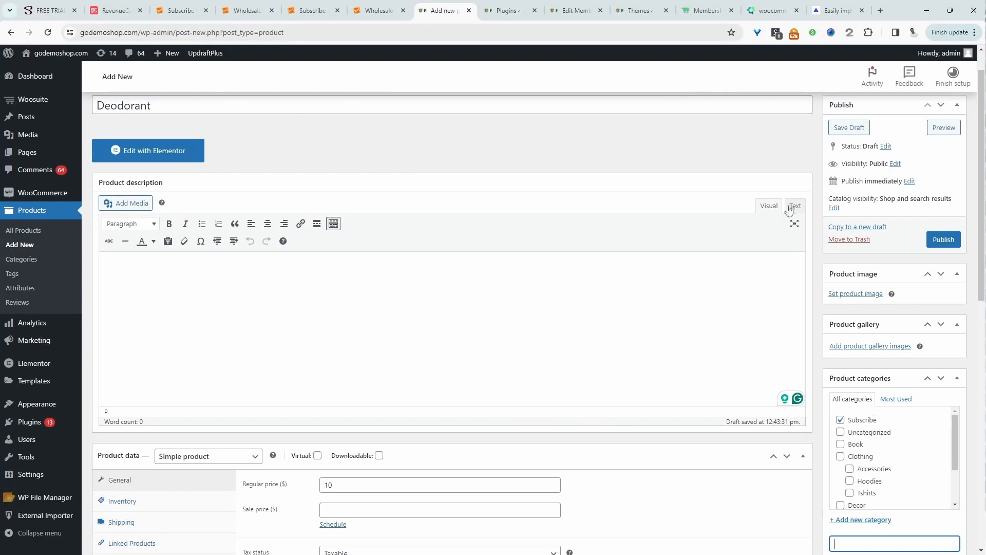
click(855, 294)
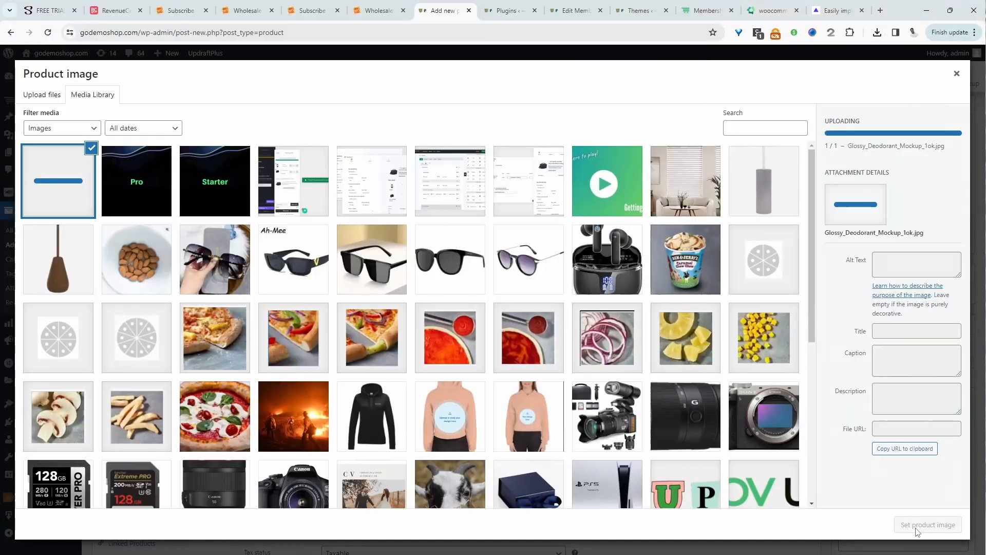
click(928, 525)
click(943, 239)
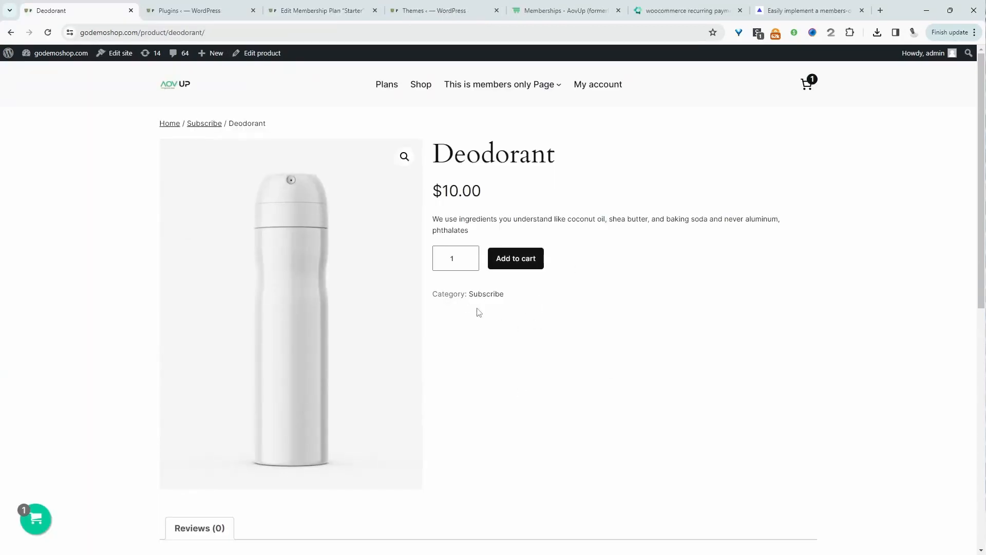
- Open the site's admin dashboard in a new tab and start a new plan in Woosuite's subscription settings
mouse_move(82, 55)
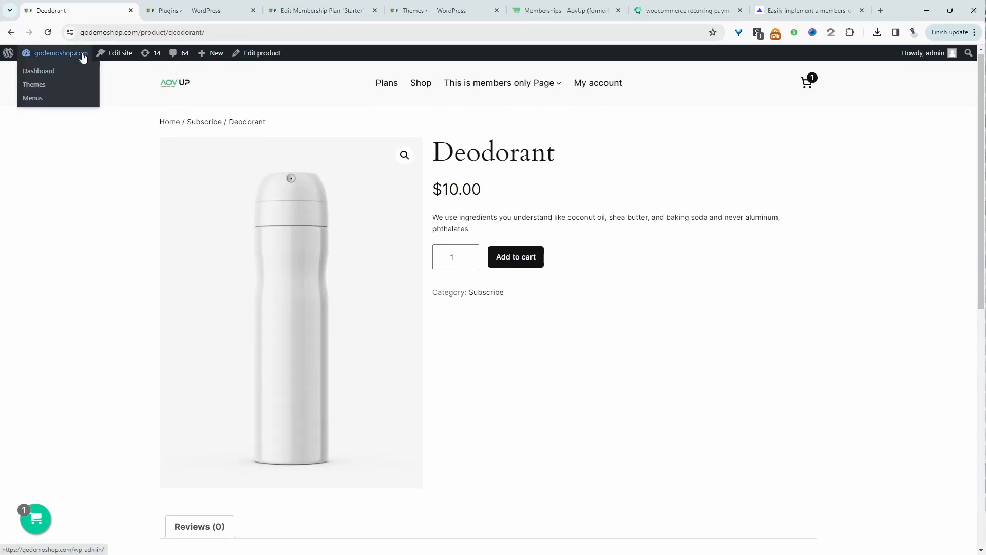
middle_click(70, 72)
click(169, 11)
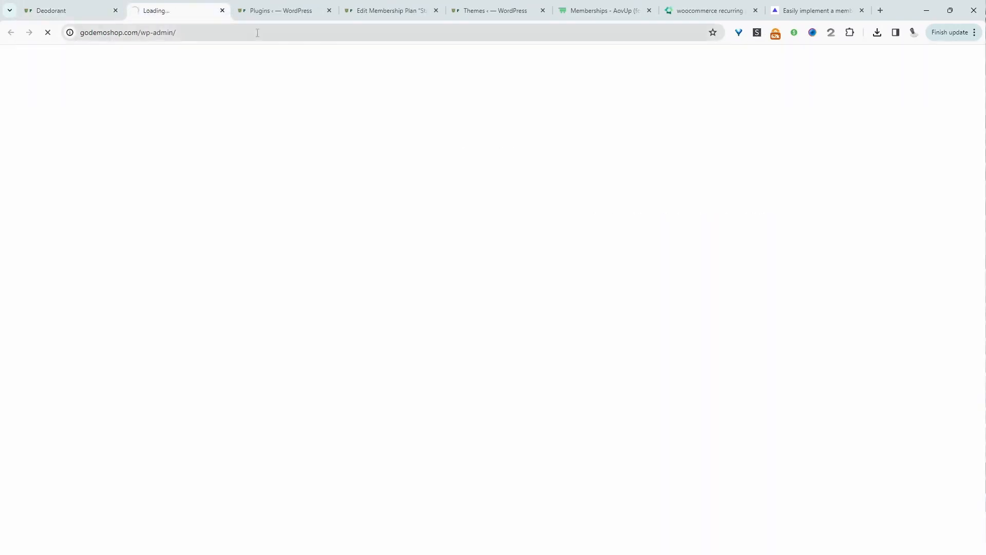
mouse_move(52, 138)
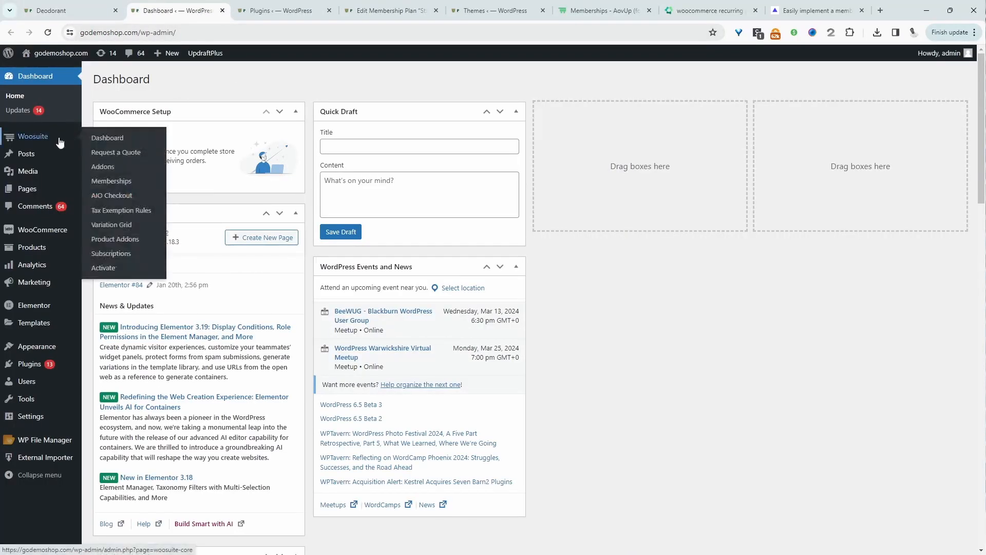
click(179, 323)
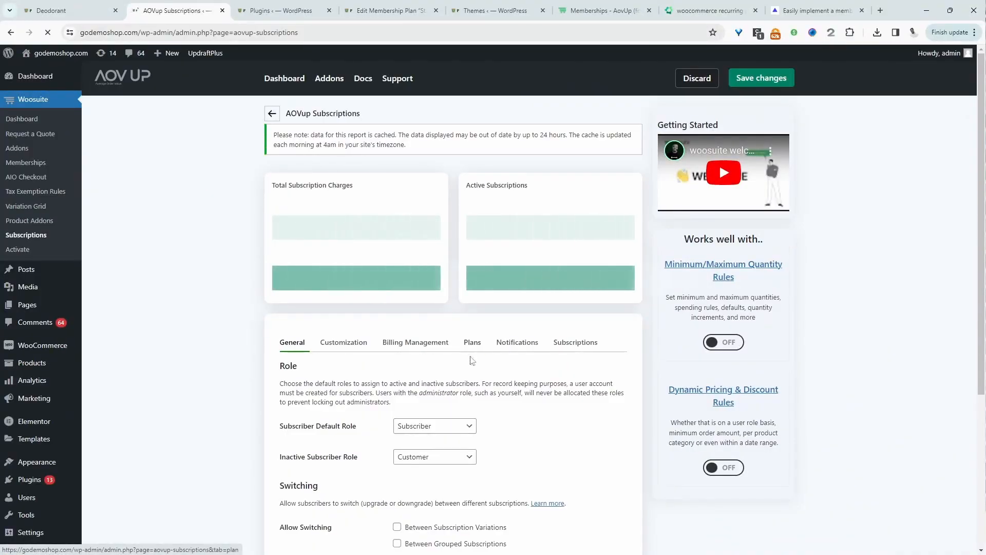
click(473, 351)
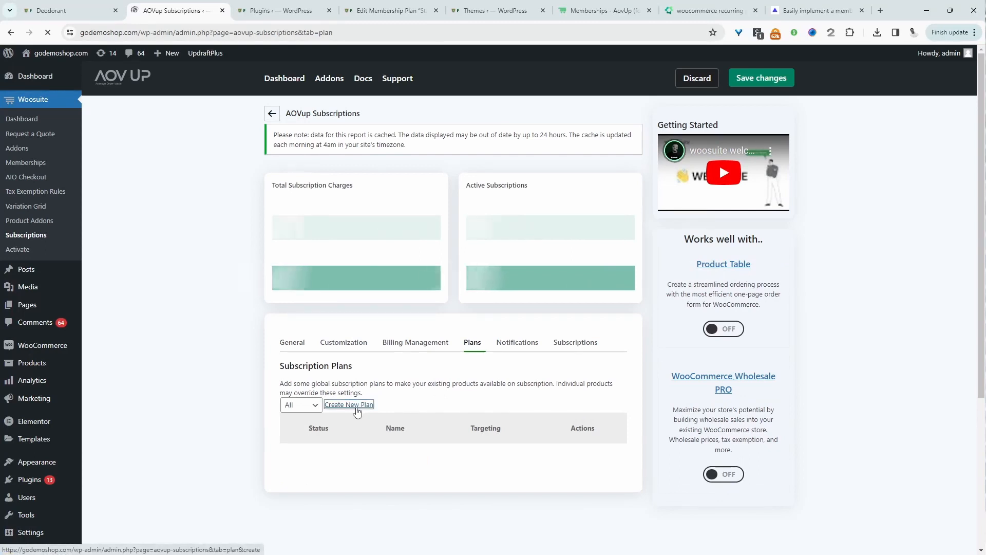
click(374, 408)
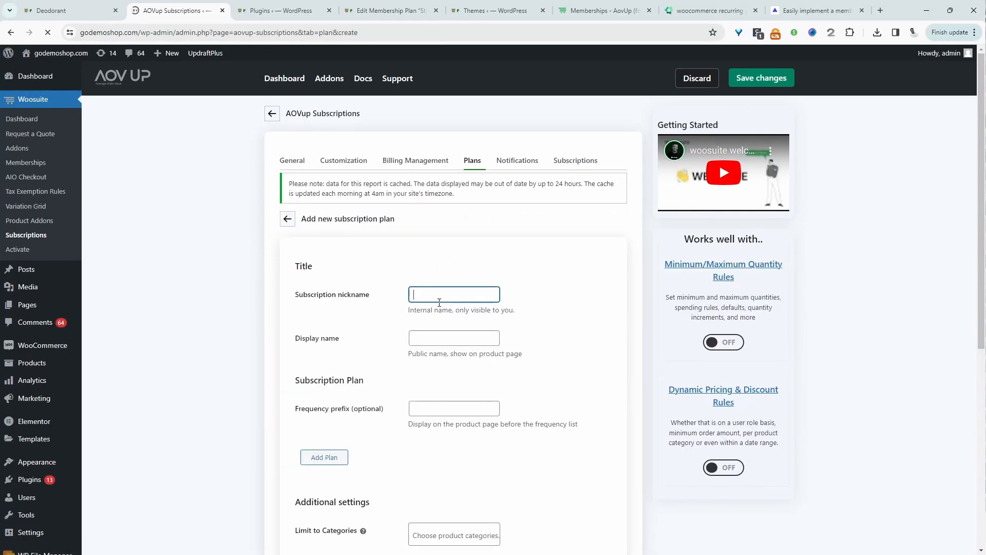
- Set the subscription nickname to "deodorant" and its public display name to "Subscribe and Save"
text(deodorant)
scroll(439, 302, down, 2)
double_click(411, 212)
text(S)
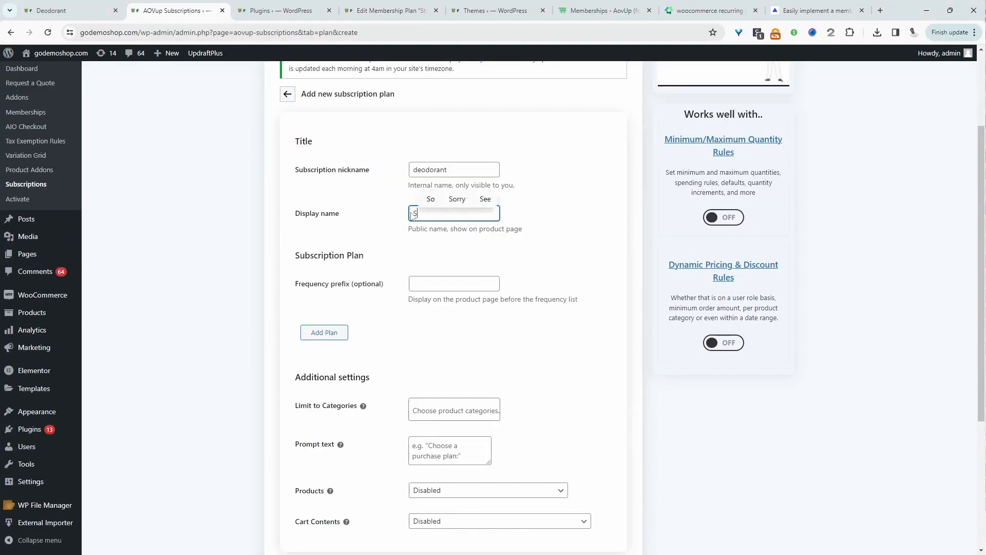
text(ubscribe and Save)
- Add a plan option that renews every month and does not stop until cancelled
scroll(359, 257, down, 2)
click(325, 214)
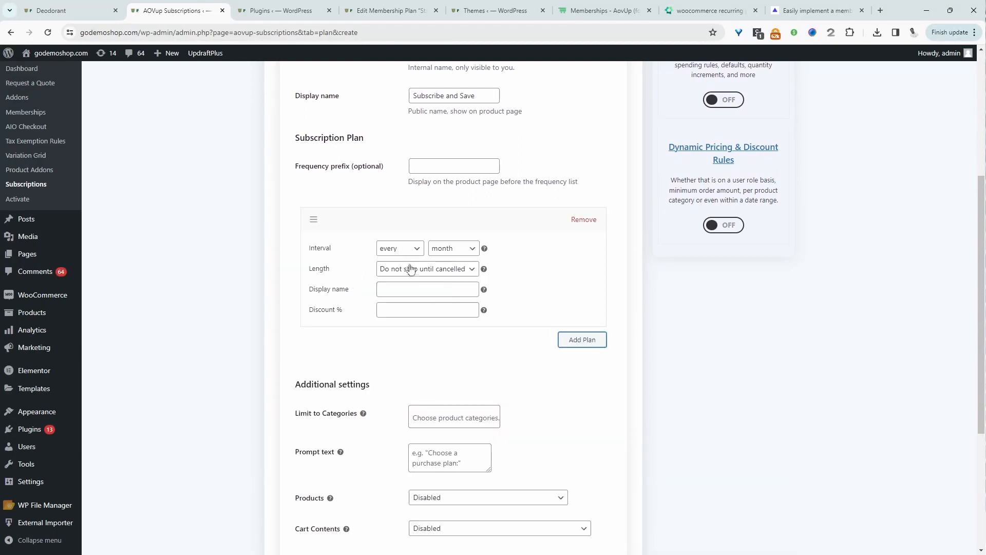
click(445, 251)
click(446, 251)
click(414, 274)
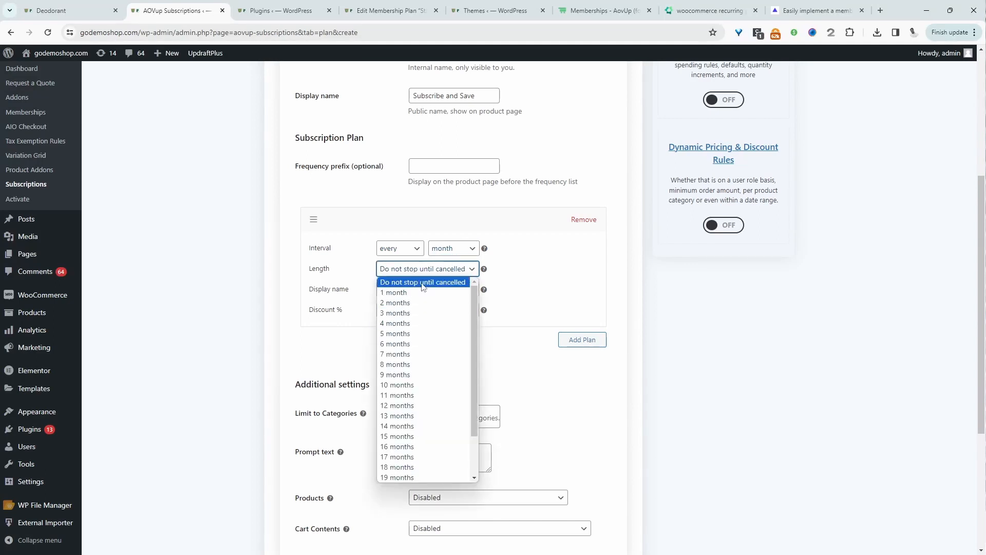
click(415, 278)
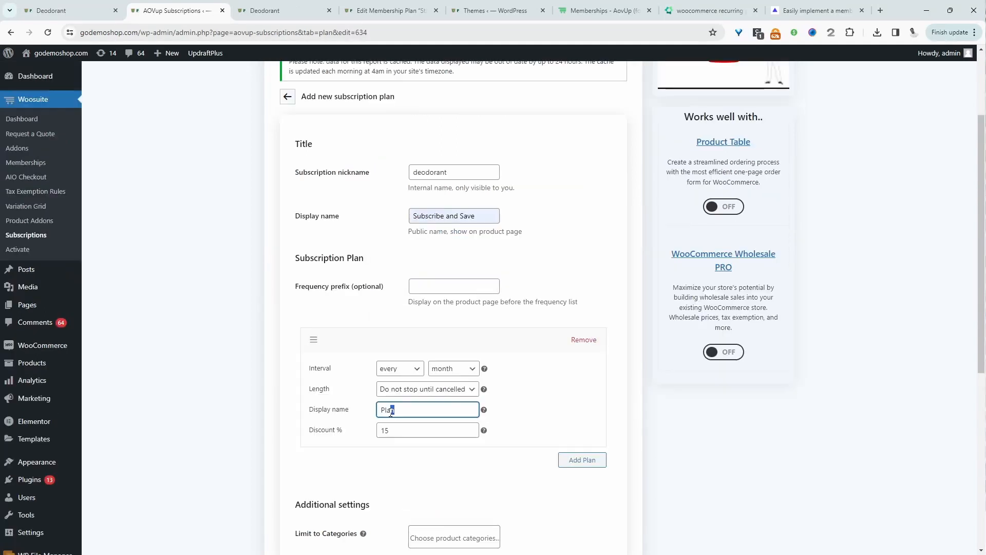
- Name the plan option "Monthly" and give it a 15% discount
drag(442, 410, 376, 414)
text(Monthly)
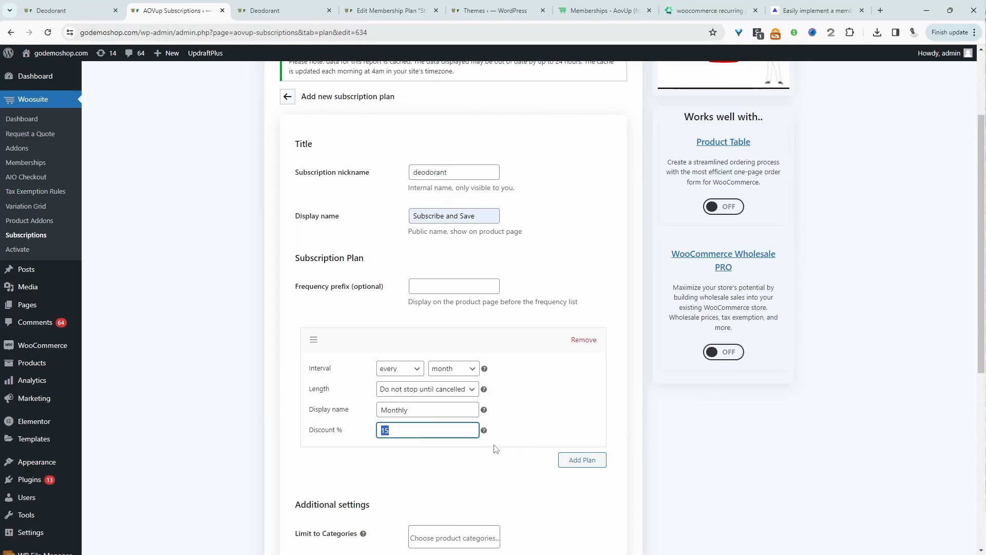
text(1)
click(496, 449)
- Limit the subscription plan to the Subscribe category and set its prompt text to "Choose plan"
scroll(414, 381, down, 3)
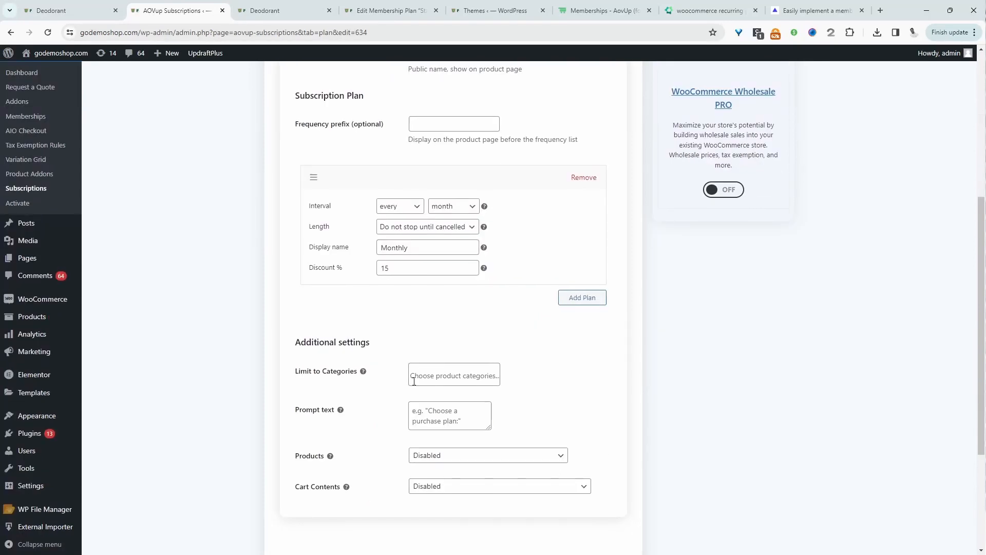
click(436, 376)
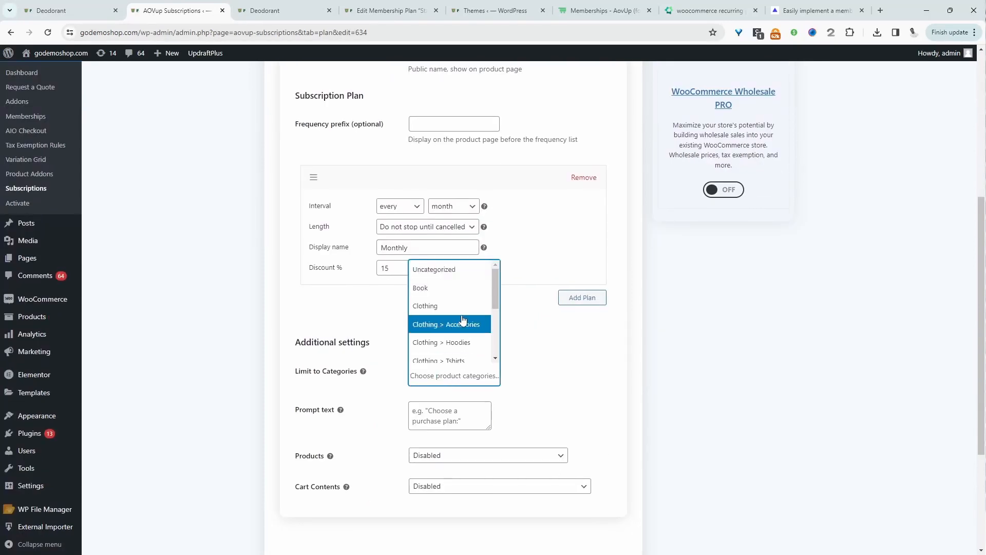
scroll(458, 326, down, 4)
click(451, 354)
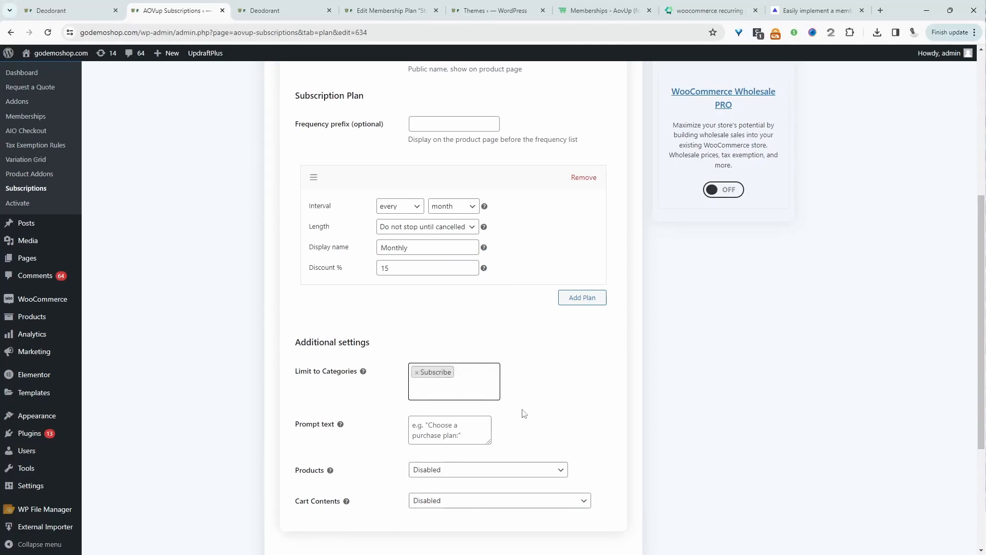
click(422, 431)
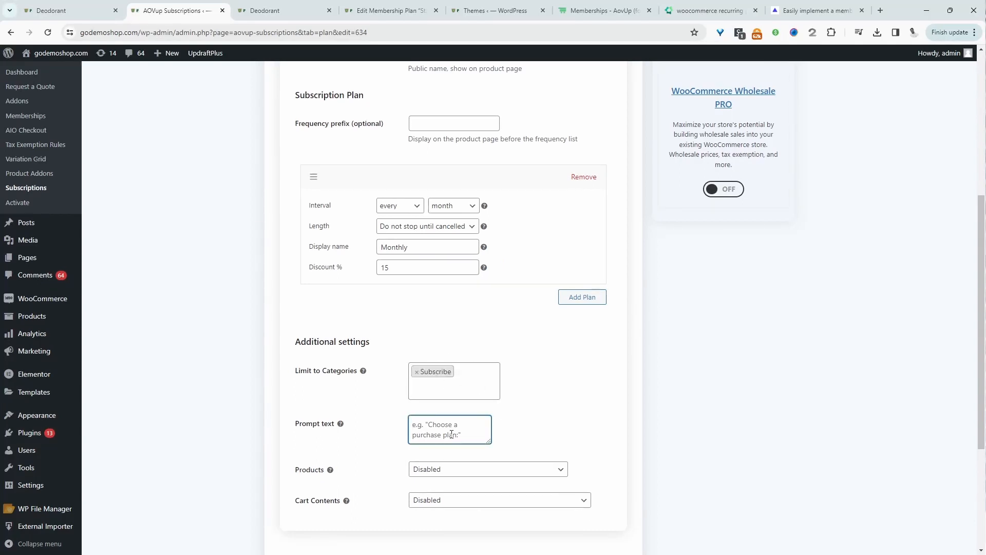
text(Choose plan)
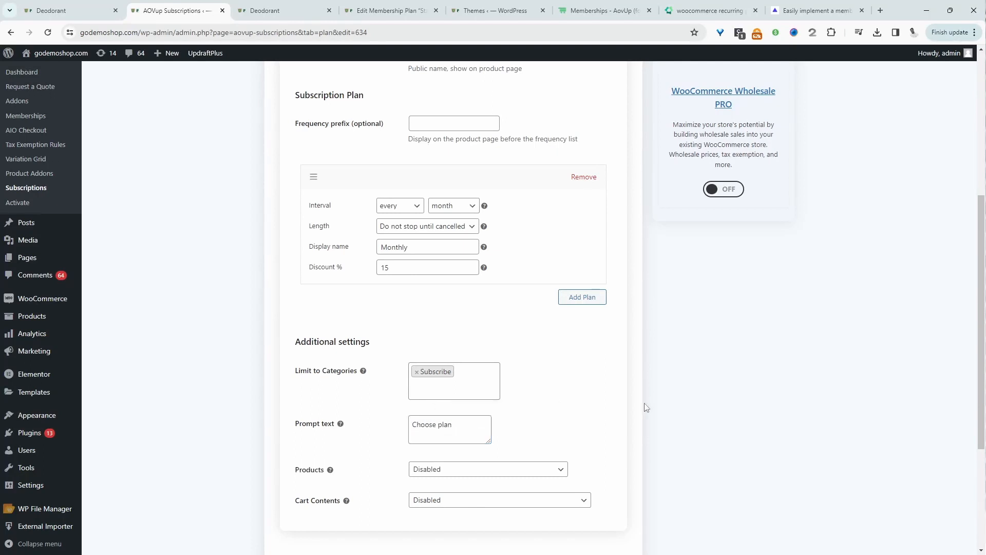
- Save the subscription plan and return to the Deodorant product page
scroll(608, 240, up, 5)
click(742, 83)
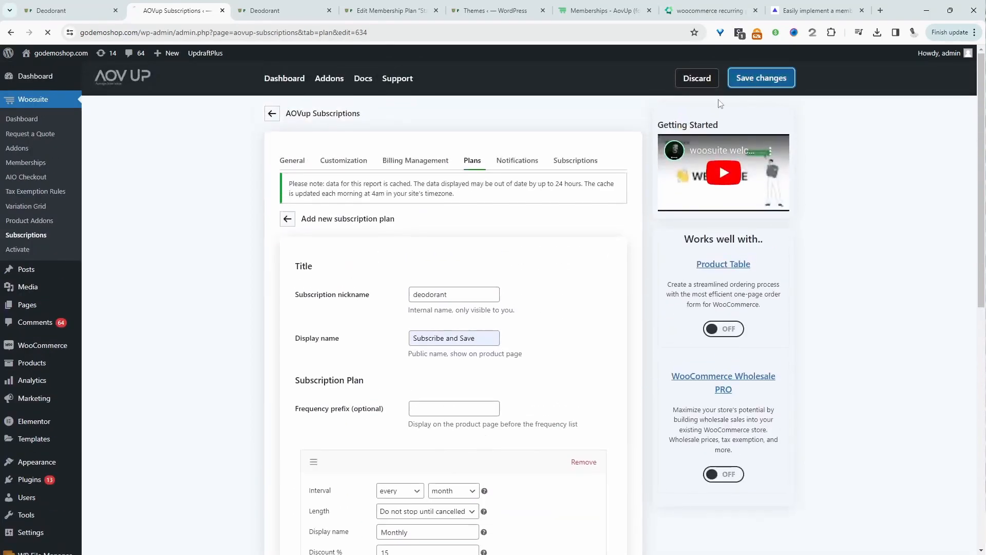
key(ctrl+shift+Tab)
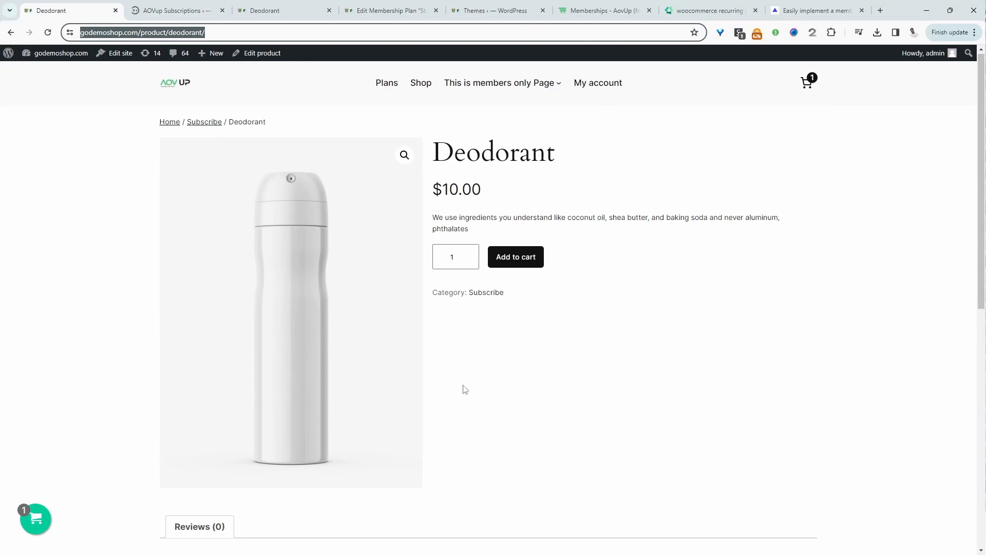
- Reload the Deodorant product page, choose the monthly subscription at $8.50, and add the product to the cart
click(47, 32)
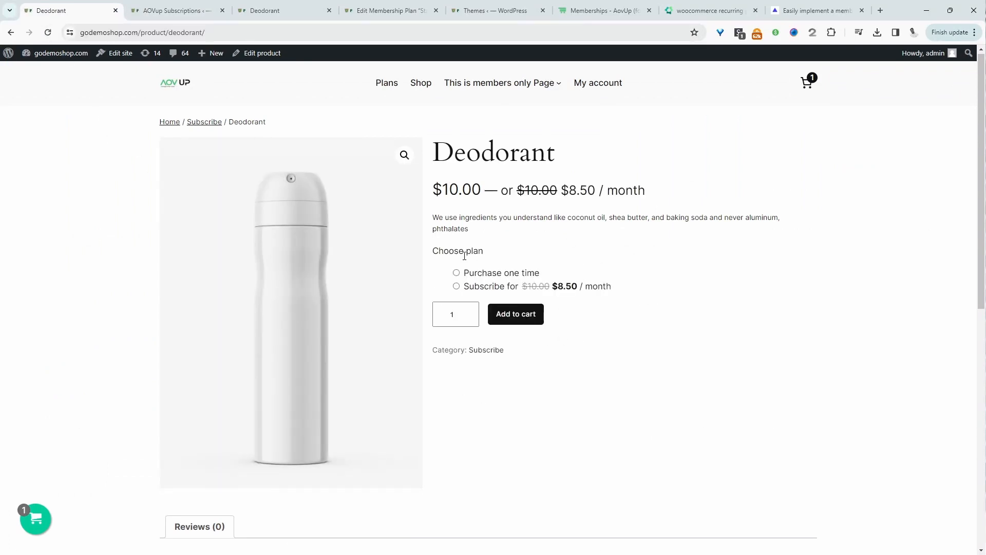
drag(491, 252, 455, 251)
click(489, 276)
click(501, 292)
drag(563, 289, 578, 291)
click(515, 314)
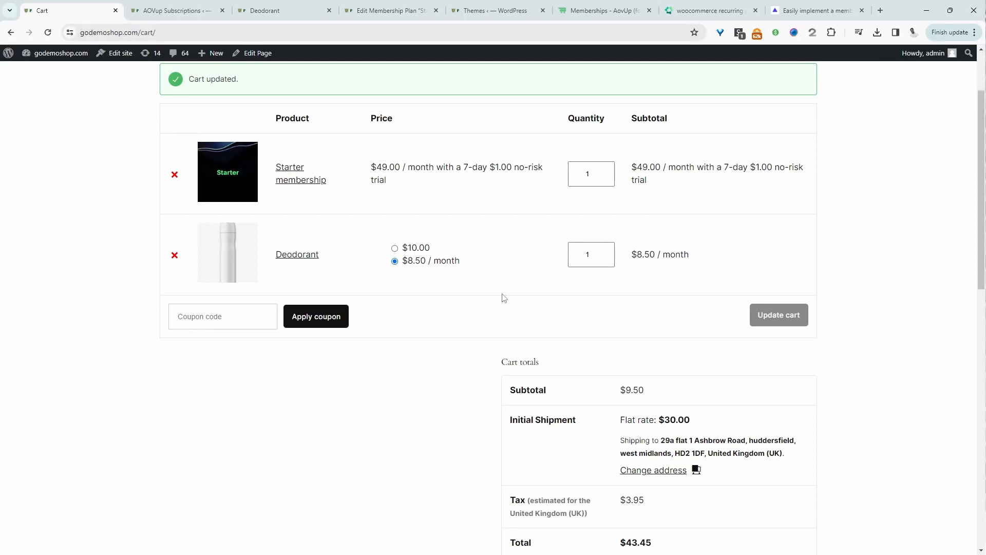
- Switch the Deodorant in the cart to the one-time $10.00 price and back to $8.50 / month
click(394, 249)
click(438, 261)
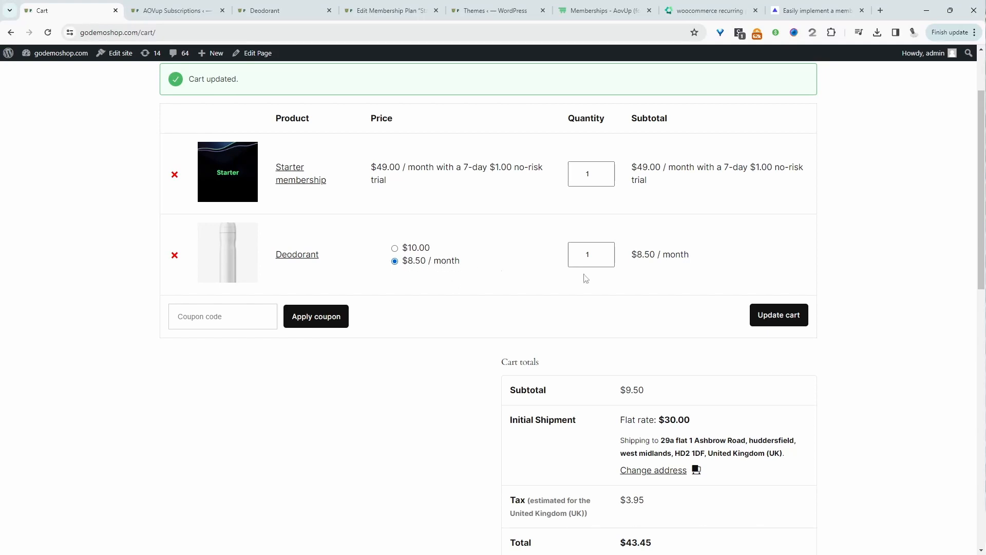
- Open the Starter membership product page from the cart and examine its monthly price and paid trial terms
scroll(583, 277, up, 3)
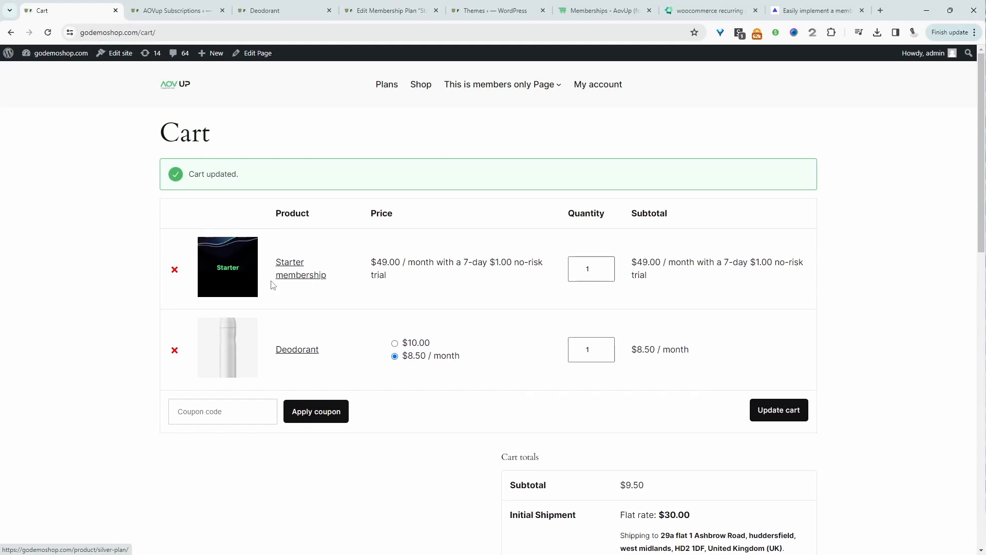
click(303, 279)
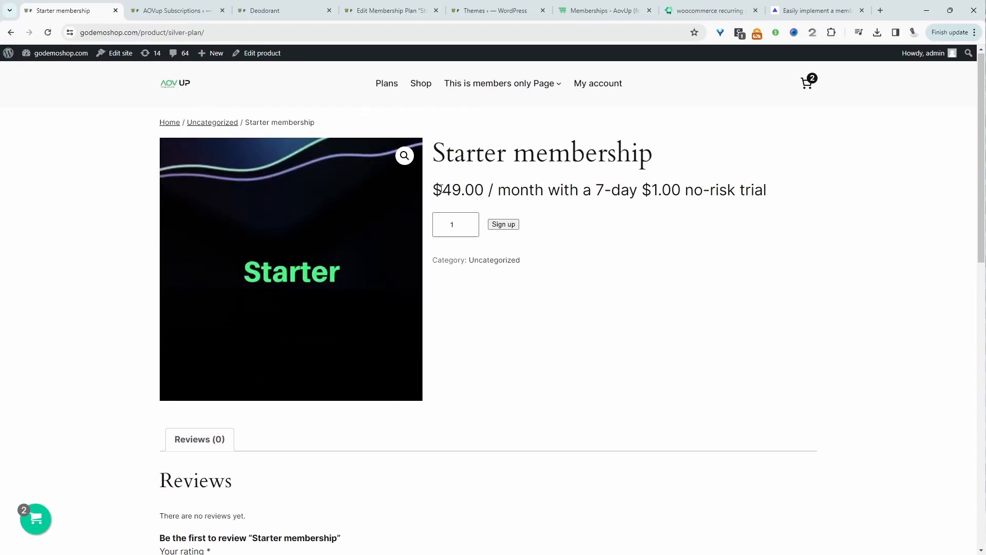
drag(442, 189, 460, 189)
drag(594, 192, 686, 193)
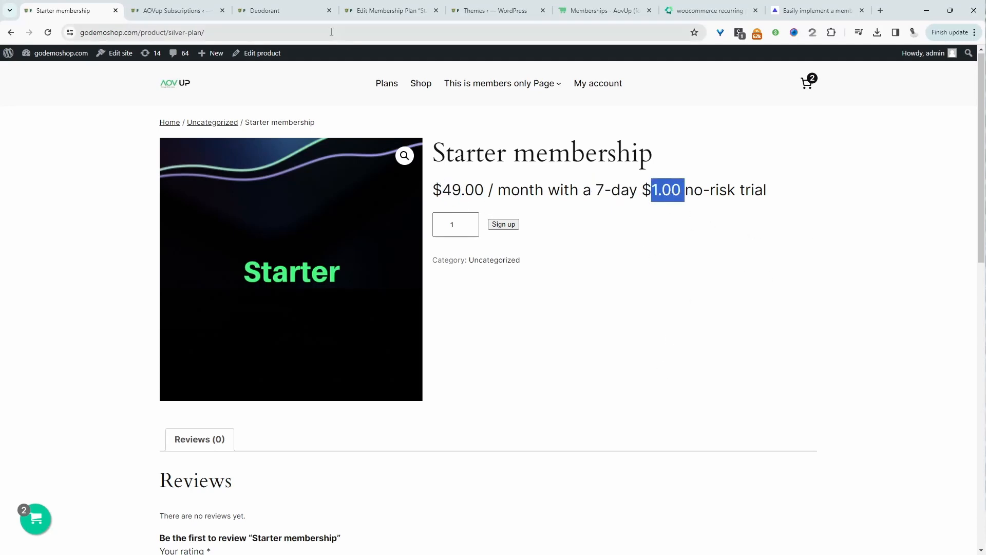
- Open the Starter membership product for editing and check its product type, keeping Simple subscription
click(260, 53)
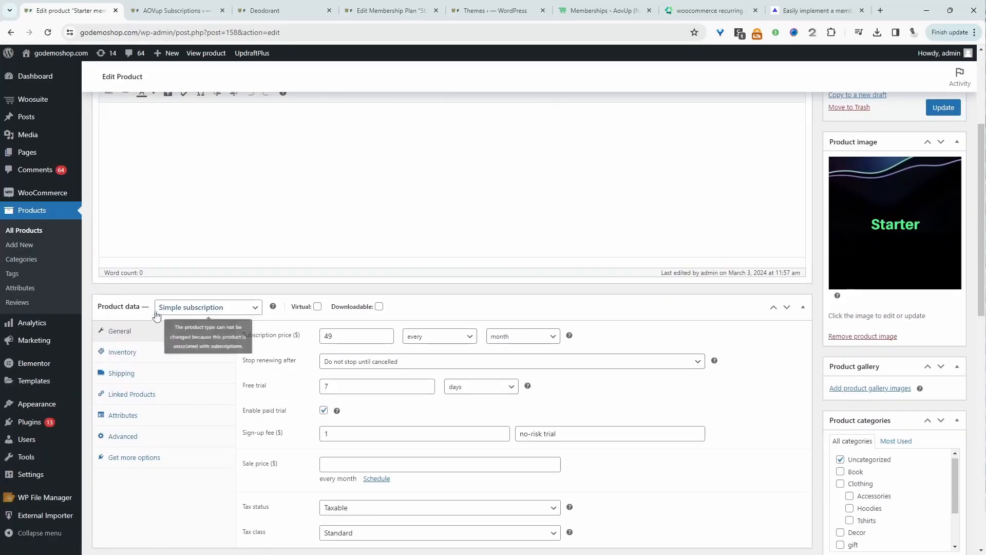
click(205, 311)
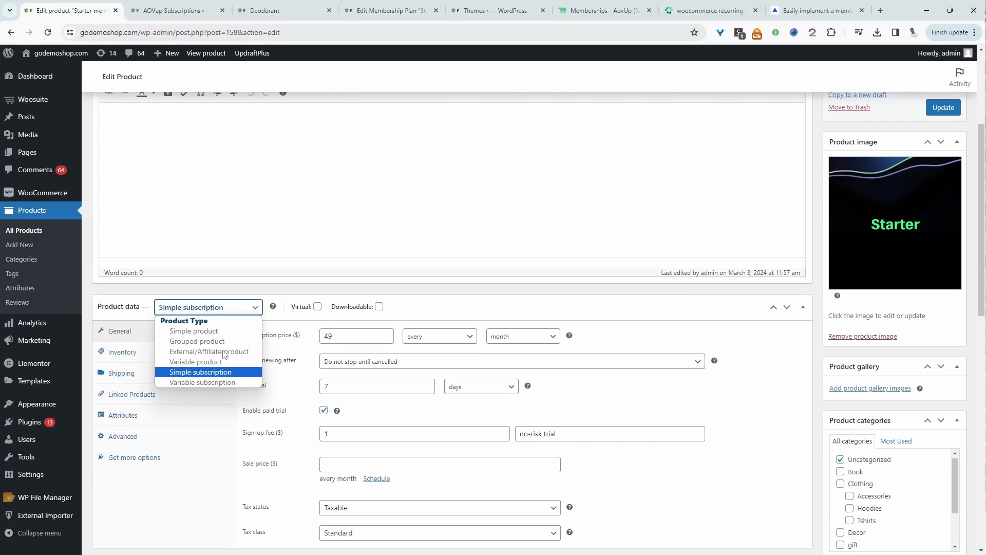
click(222, 372)
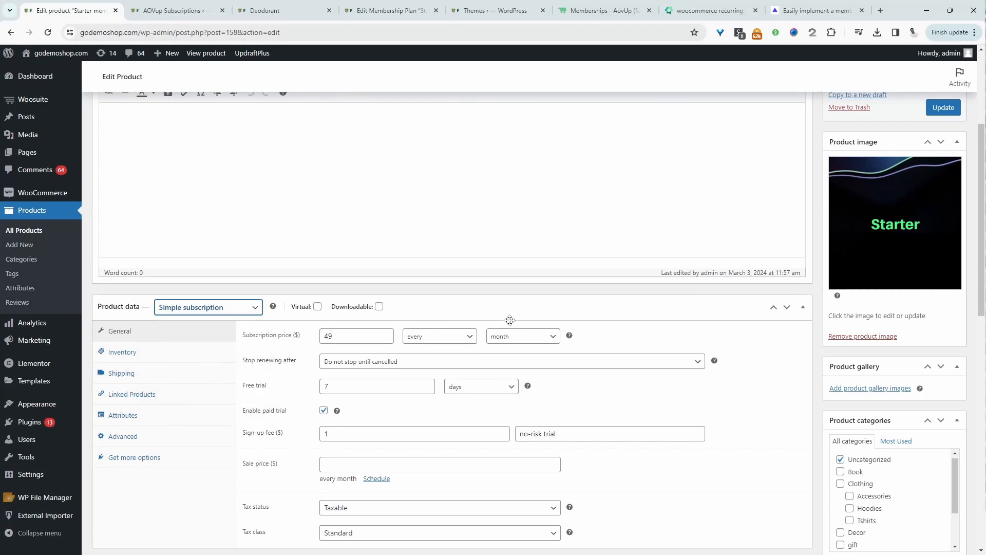
- Review the Starter membership's subscription price, billing period choices and stop-renewing options without changing them
double_click(346, 339)
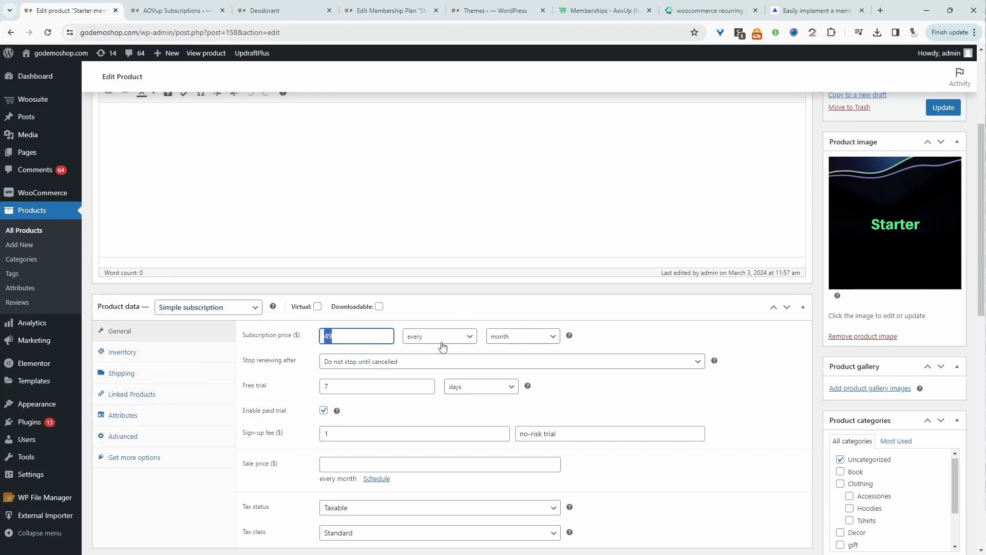
click(517, 340)
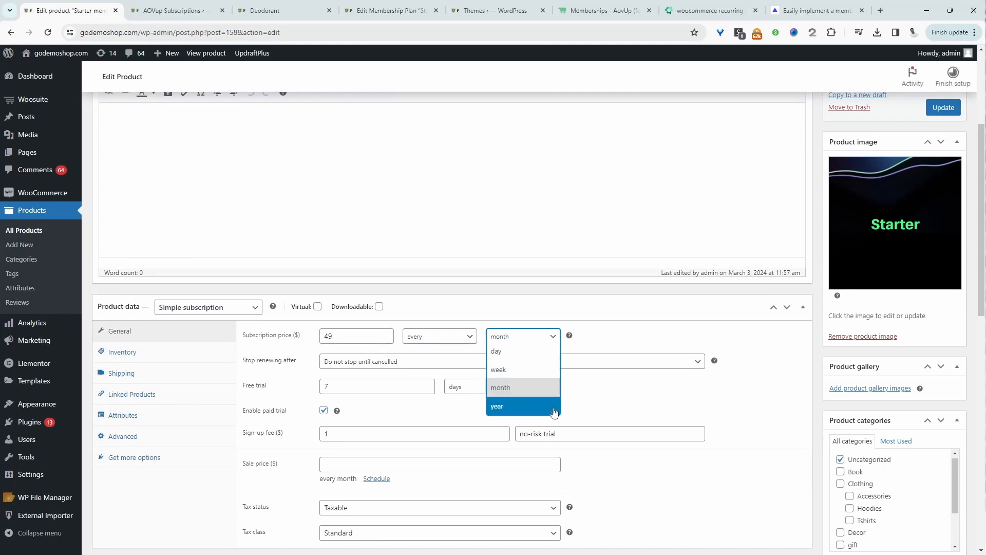
click(359, 362)
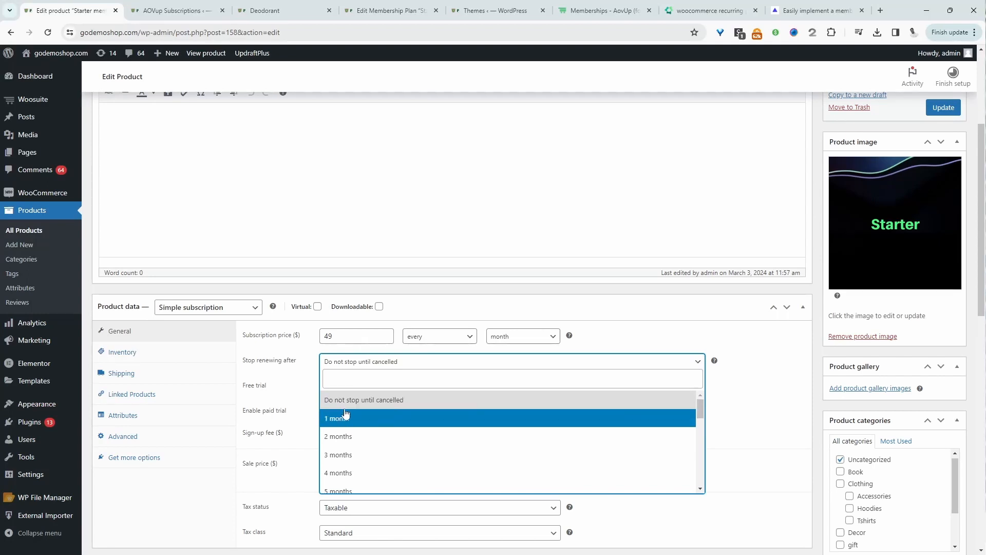
click(773, 372)
- Review the Starter membership's free trial length, sign-up fee and sign-up fee label
key(Tab)
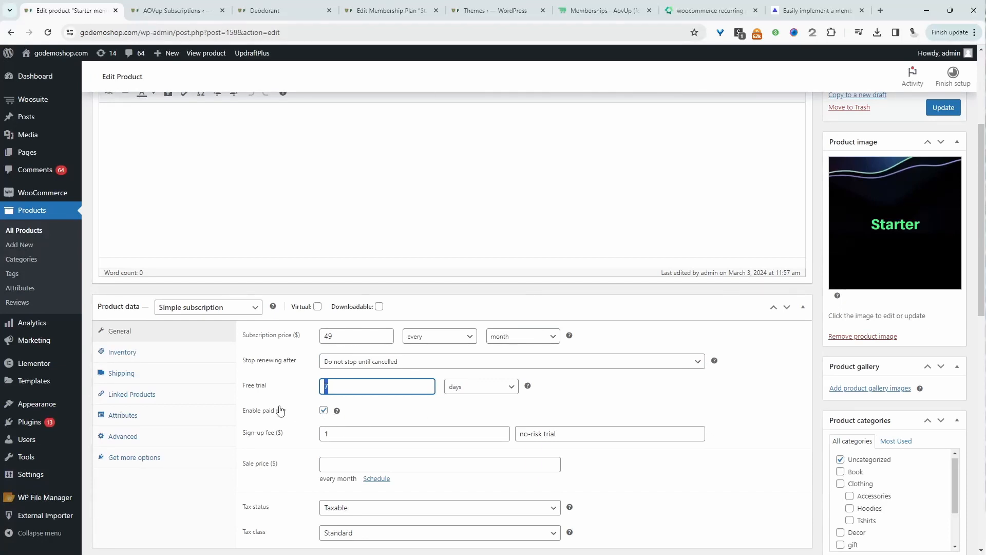
double_click(329, 432)
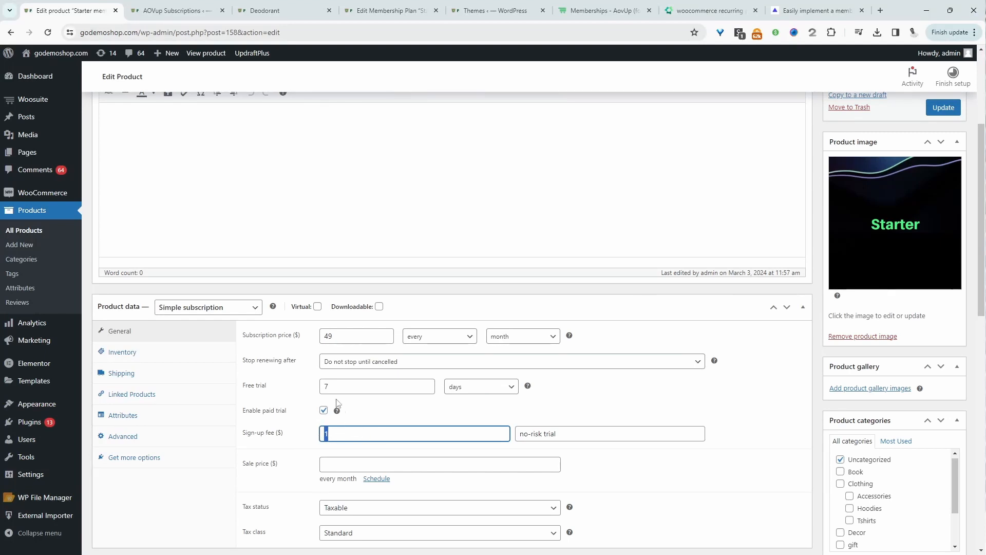
key(Tab)
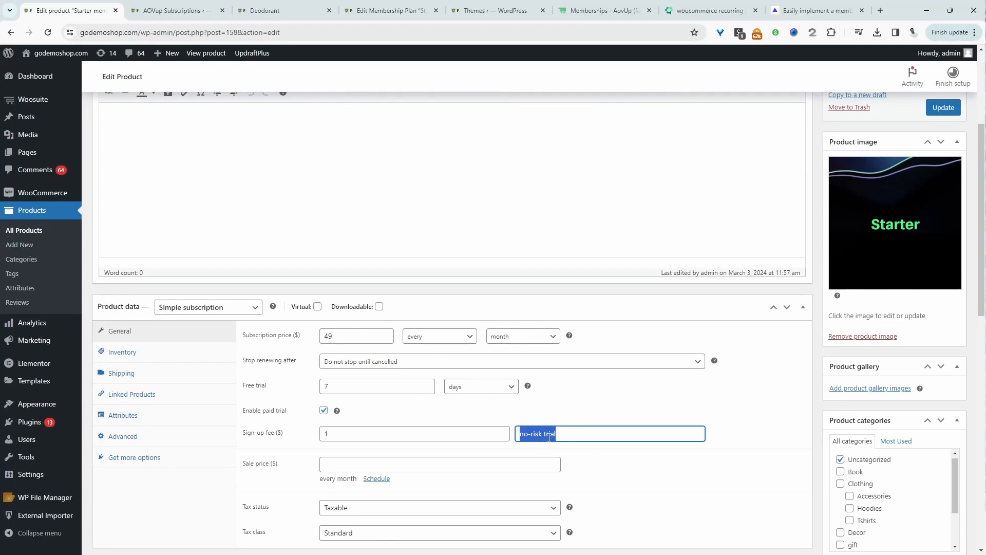
scroll(821, 308, up, 1)
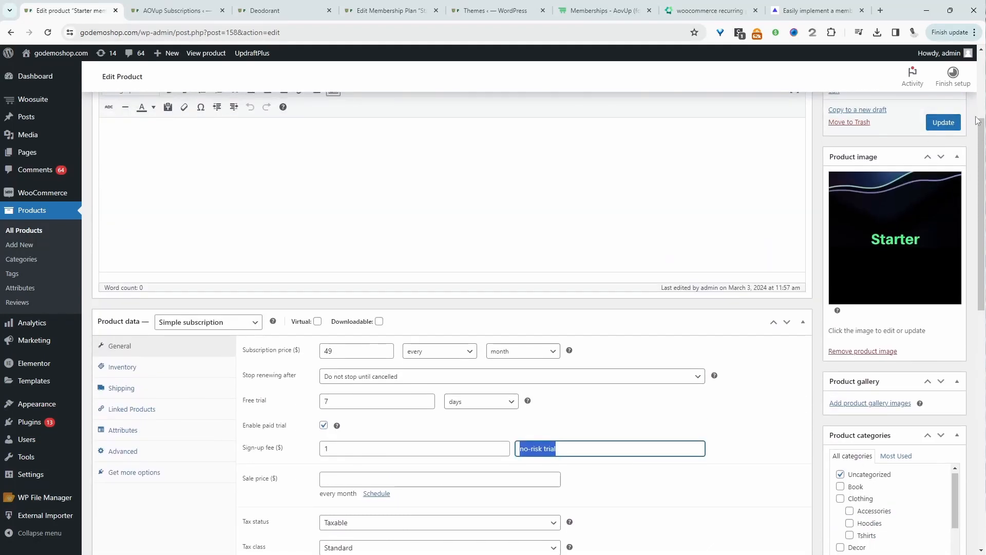